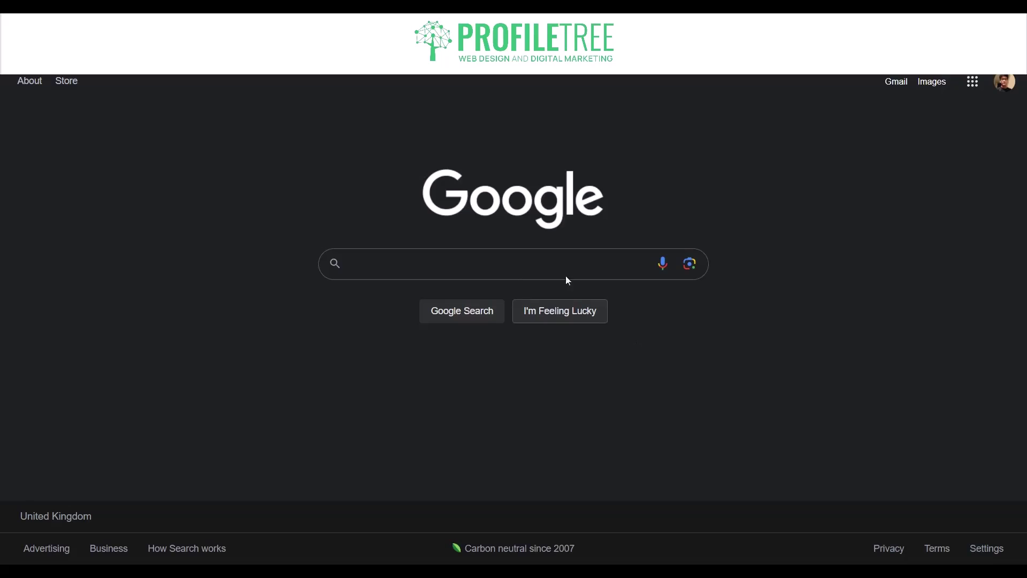
Search Google for 'Microsoft Word', correcting the typo before running the search.
left_click(520, 259)
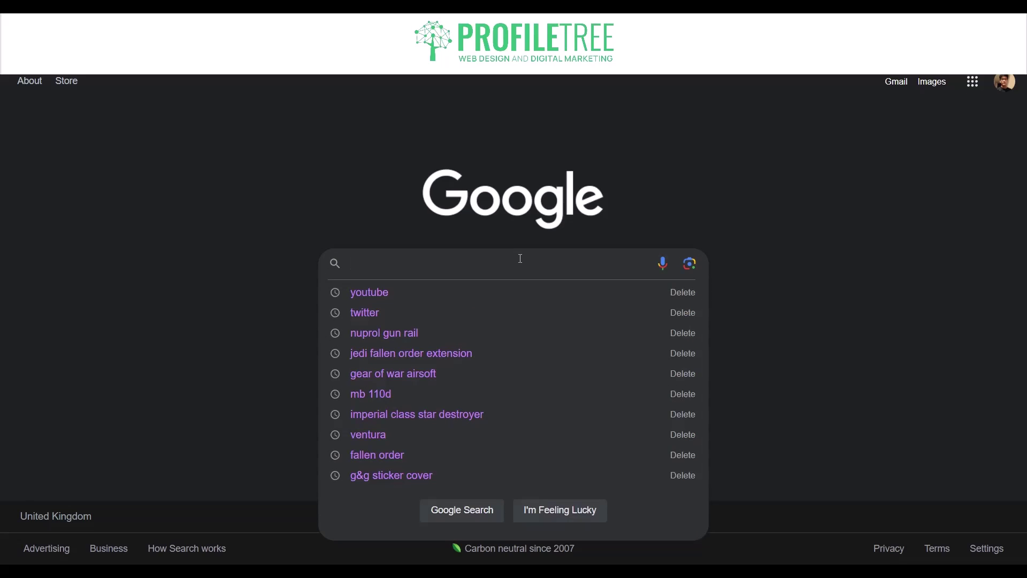
type("Mic")
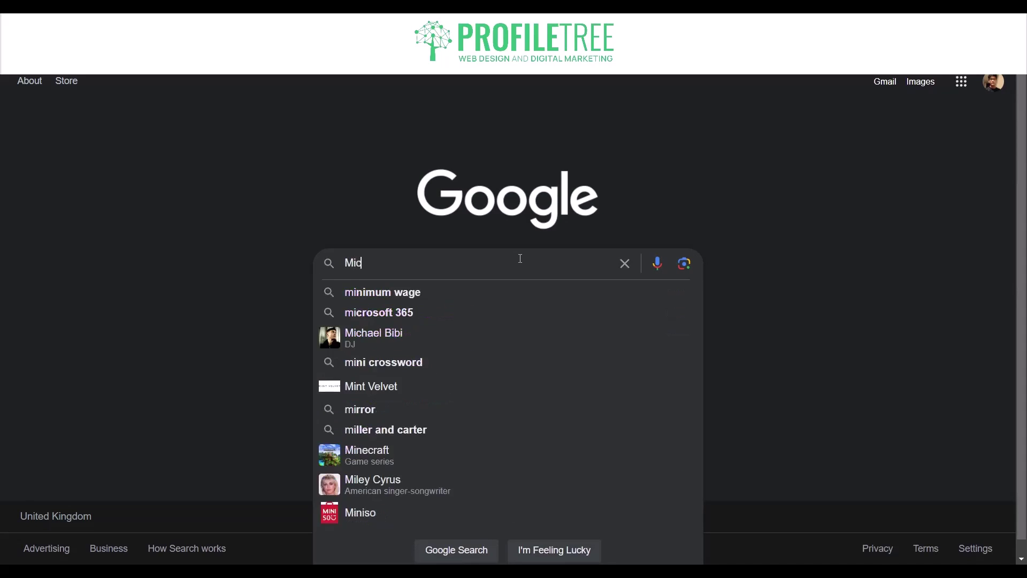
type("ros")
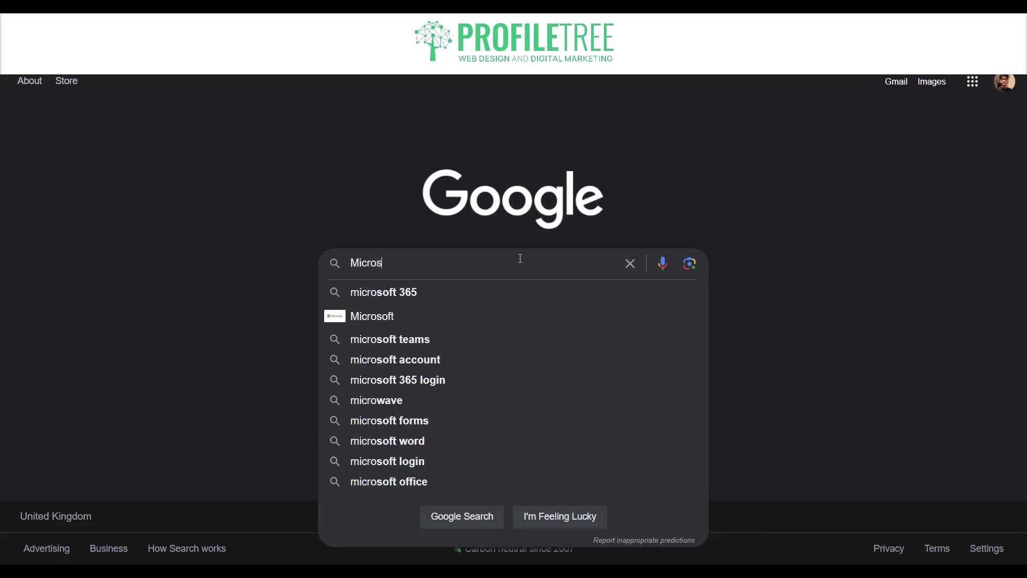
type("oft Woe")
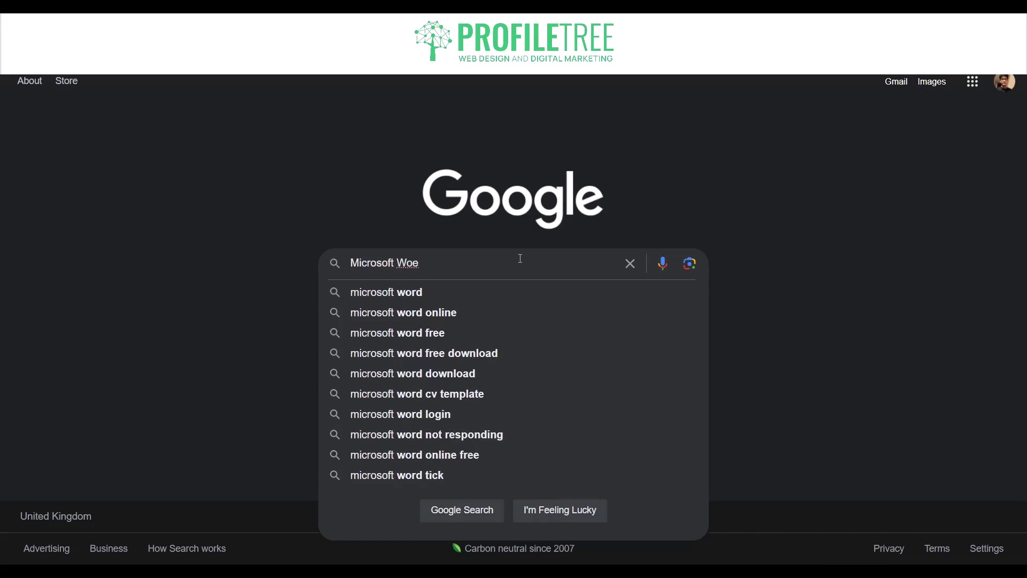
key("BackSpace")
type("rd")
key("Return")
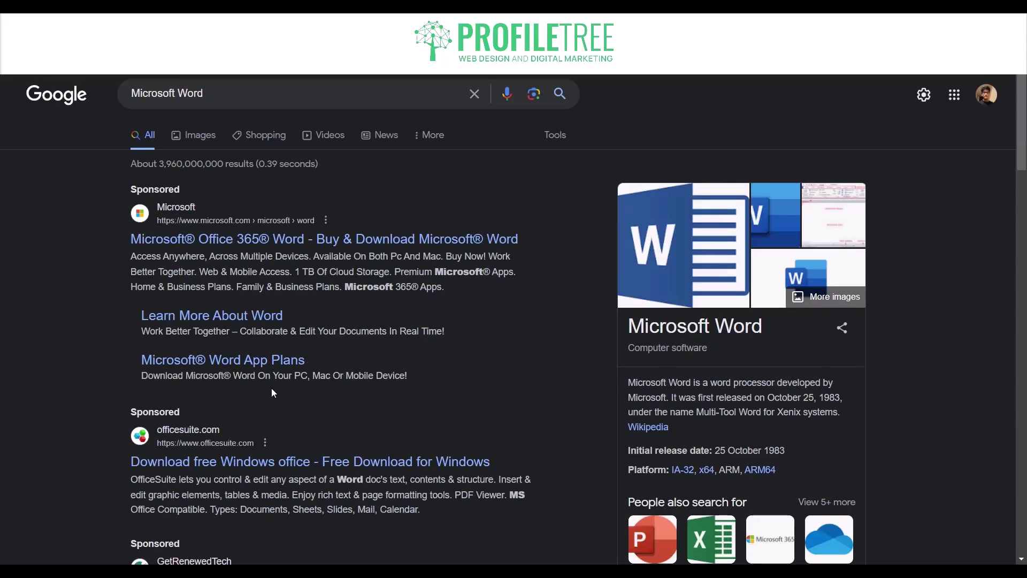
left_click(340, 238)
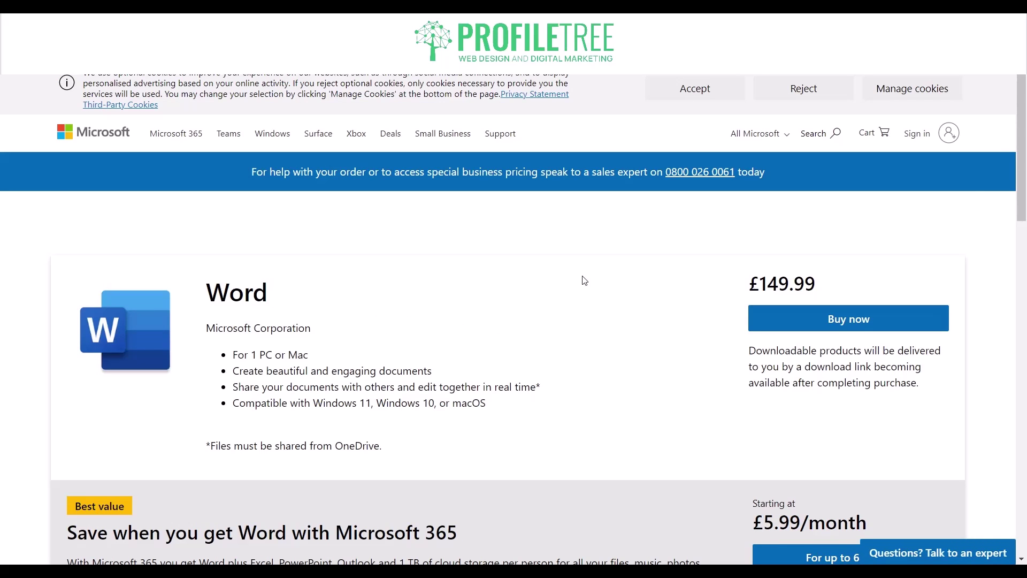
scroll(585, 280, "down", 1)
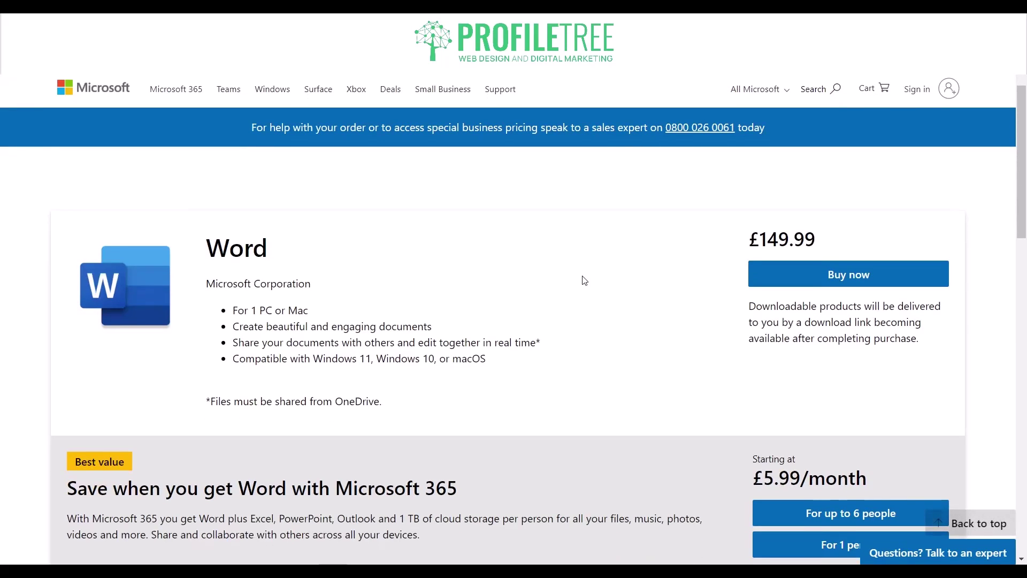
scroll(585, 281, "down", 2)
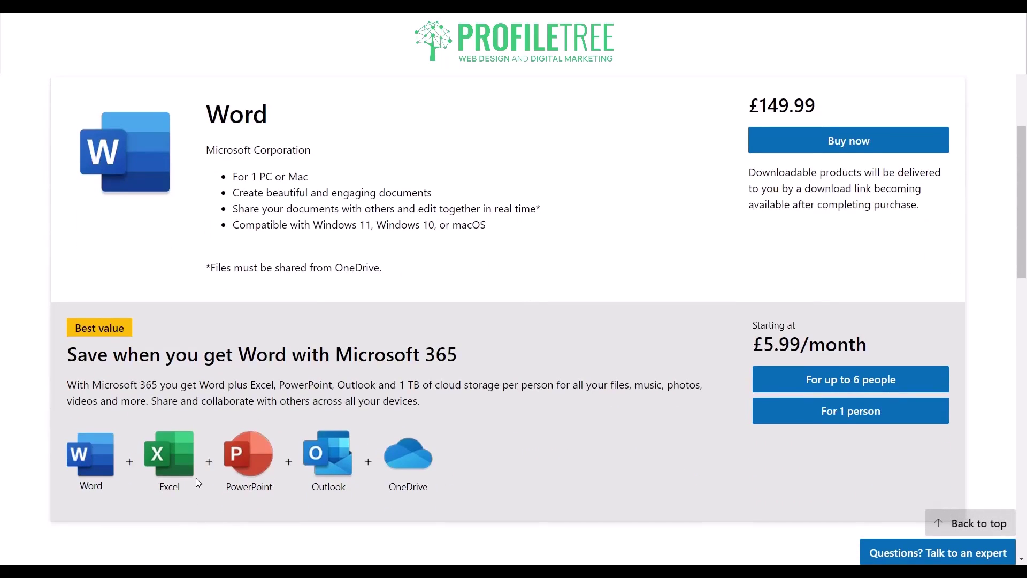
scroll(448, 467, "down", 1)
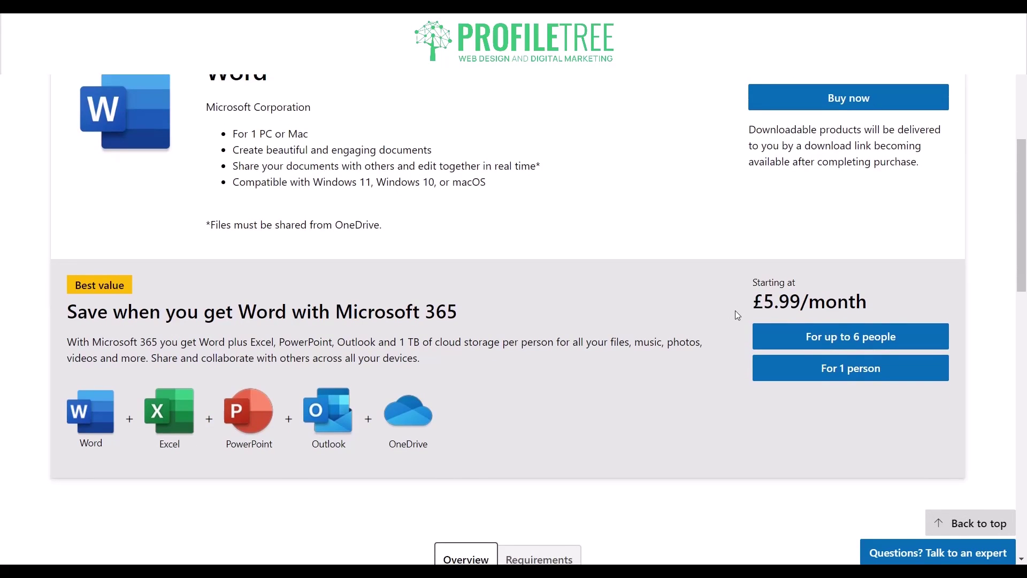
scroll(666, 376, "up", 1)
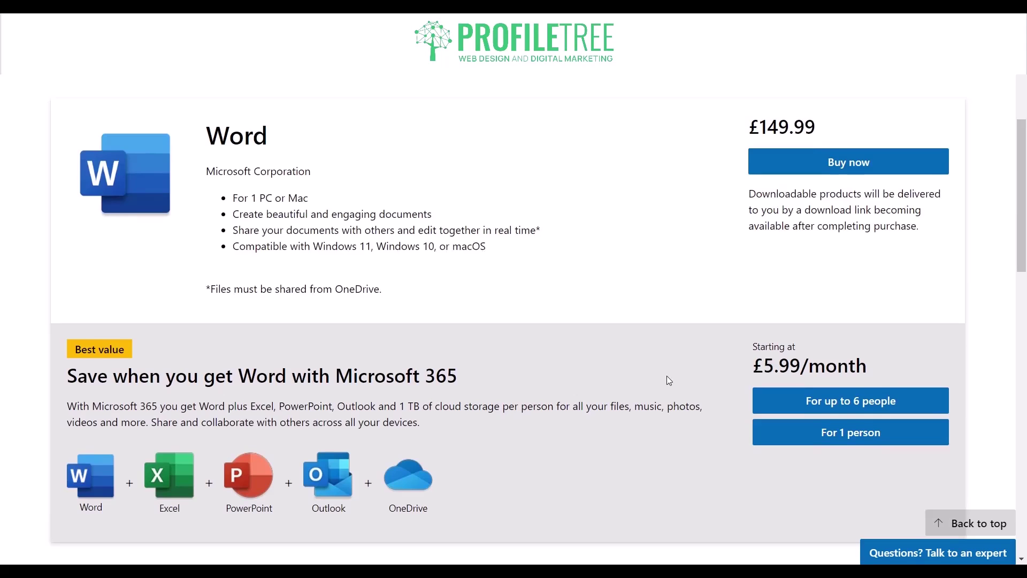
scroll(666, 375, "down", 3)
scroll(667, 379, "up", 5)
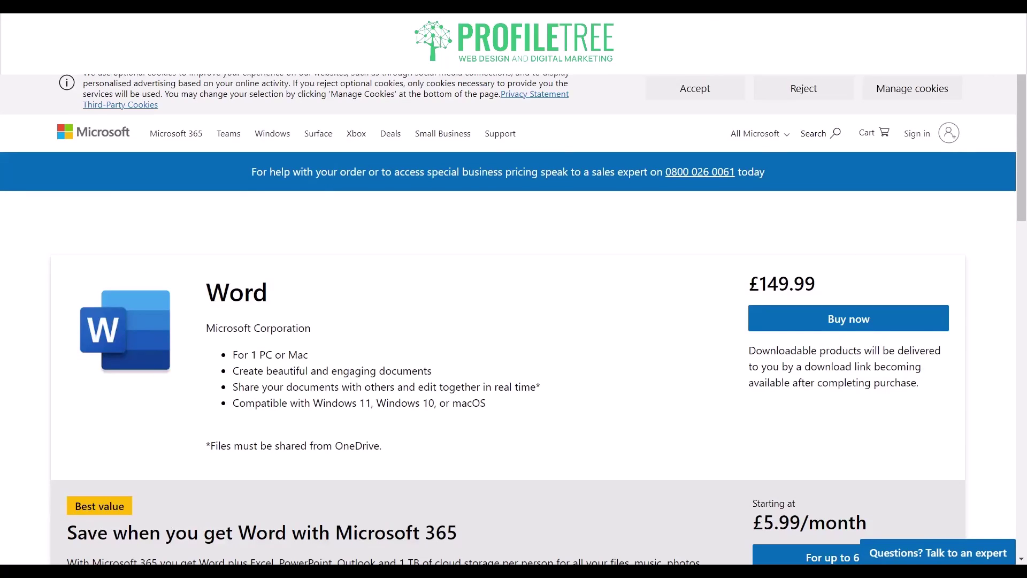
scroll(514, 319, "down", 1)
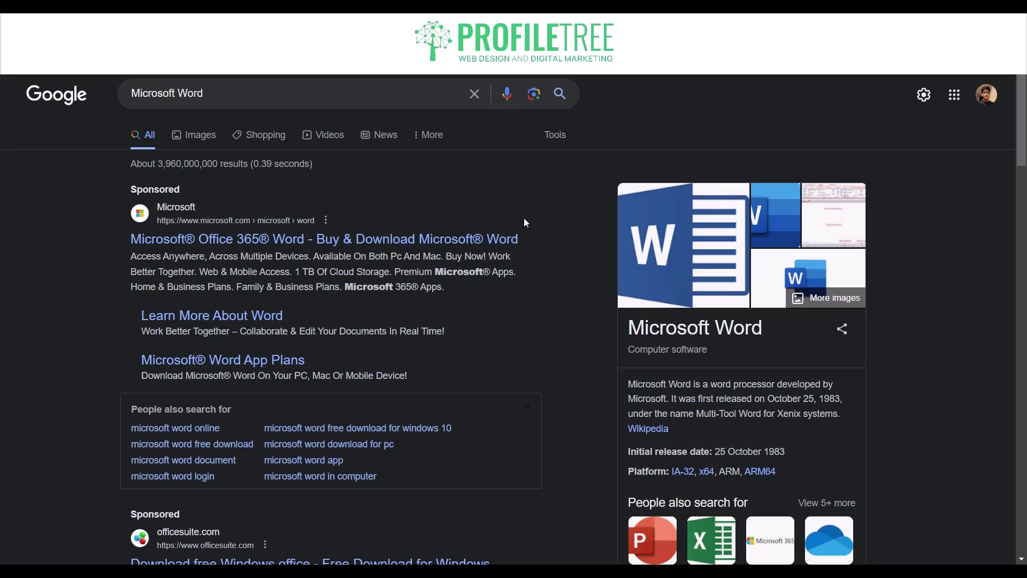
Extend the Google query to 'Microsoft Word Online' and run the search.
left_click(230, 100)
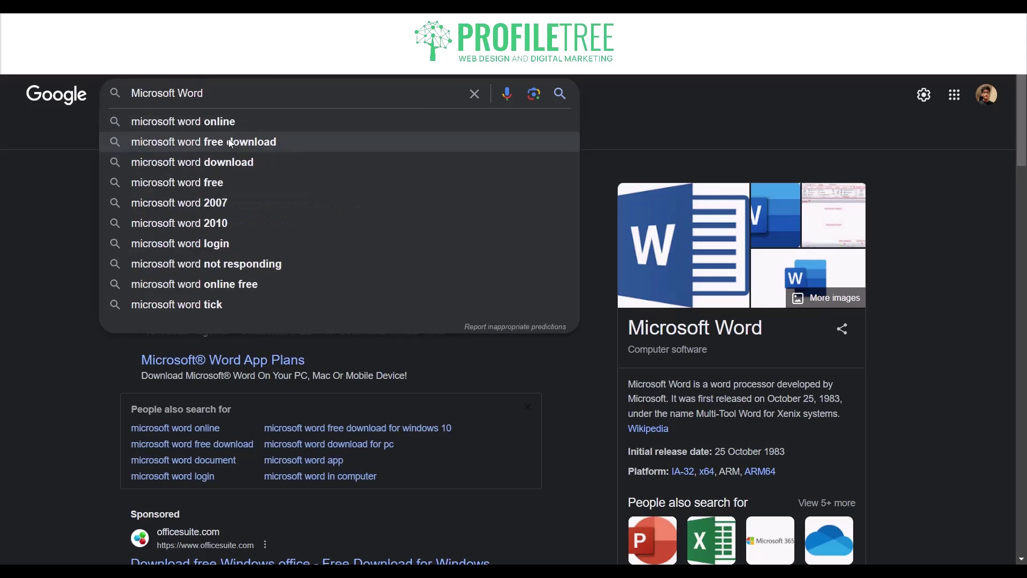
type("Online")
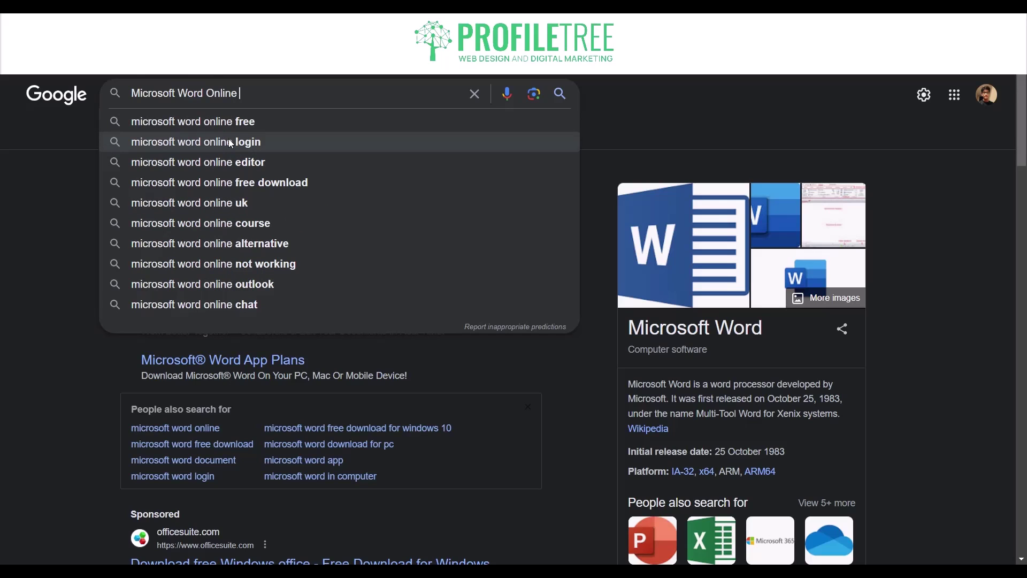
key("Return")
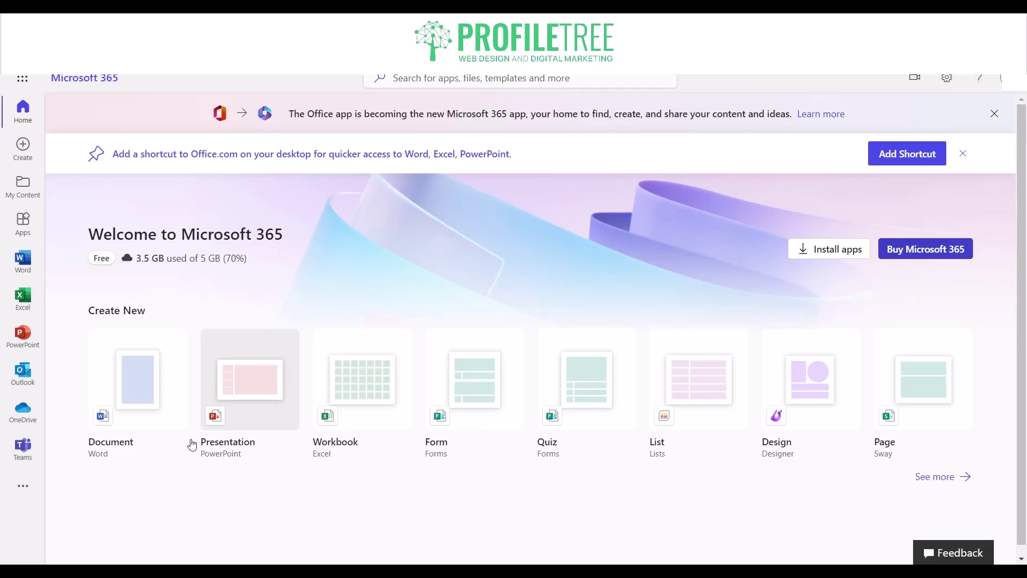
Create a new blank Document from the Create New section of Microsoft 365.
left_click(155, 428)
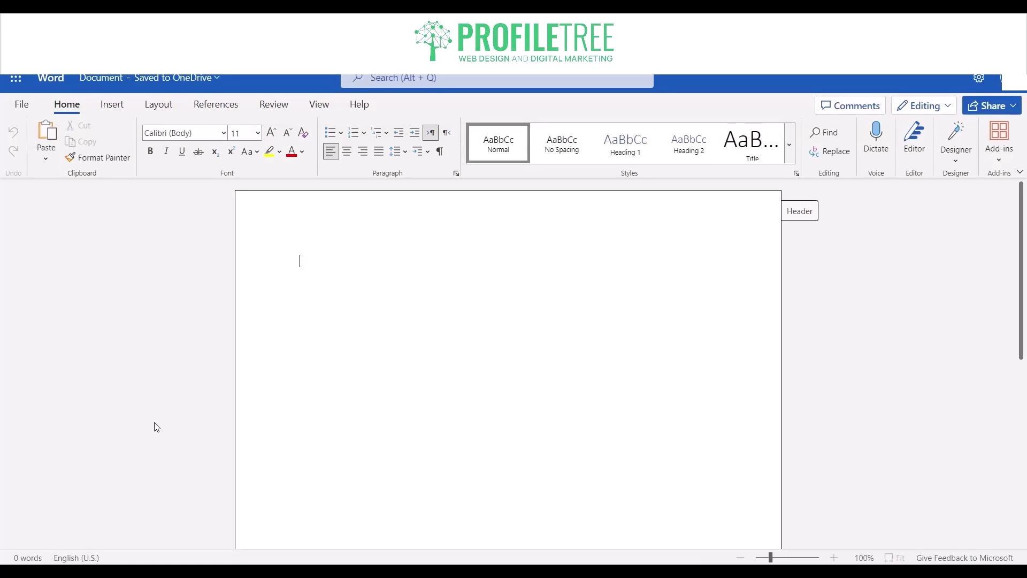
type("Hi,Wl")
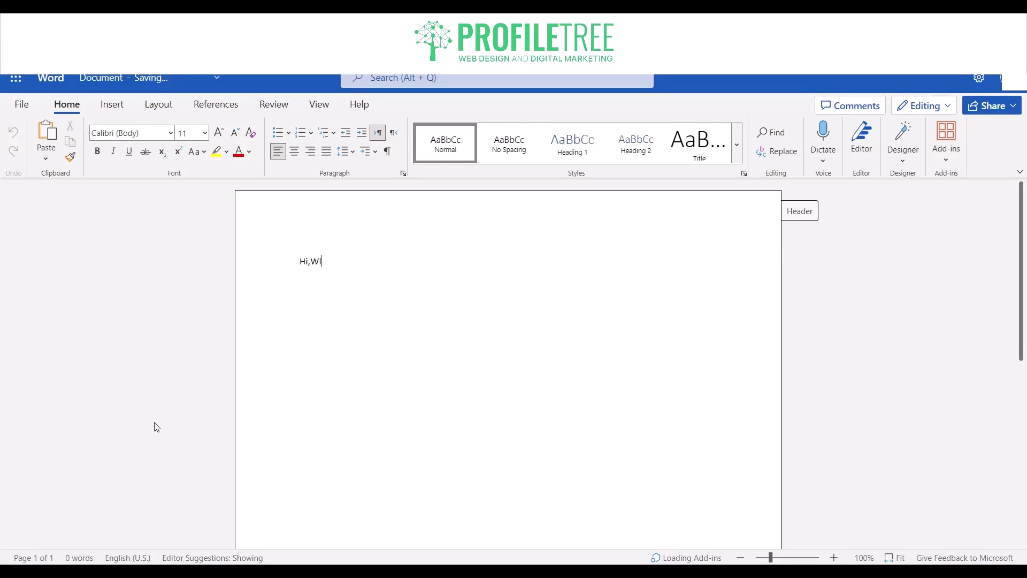
key("BackSpace")
key("BackSpace")
type("Welcome to Profi")
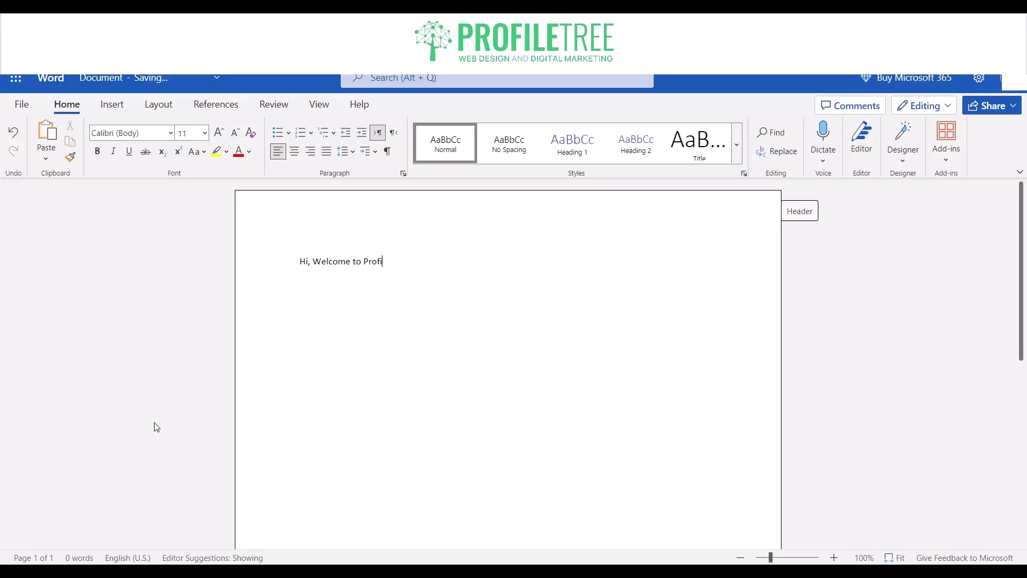
key("alt+grave")
type("leTree")
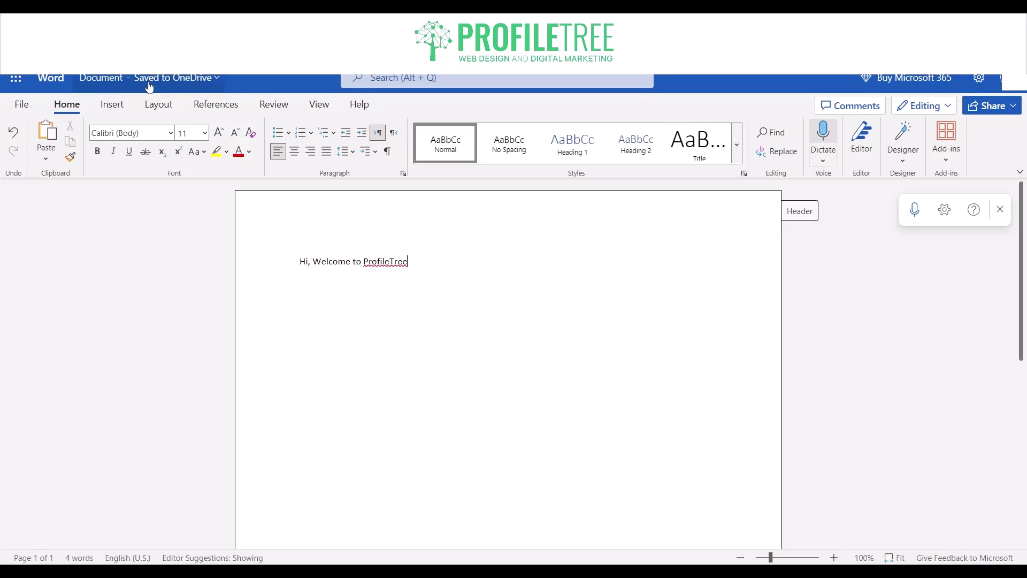
key("ctrl+a")
key("Delete")
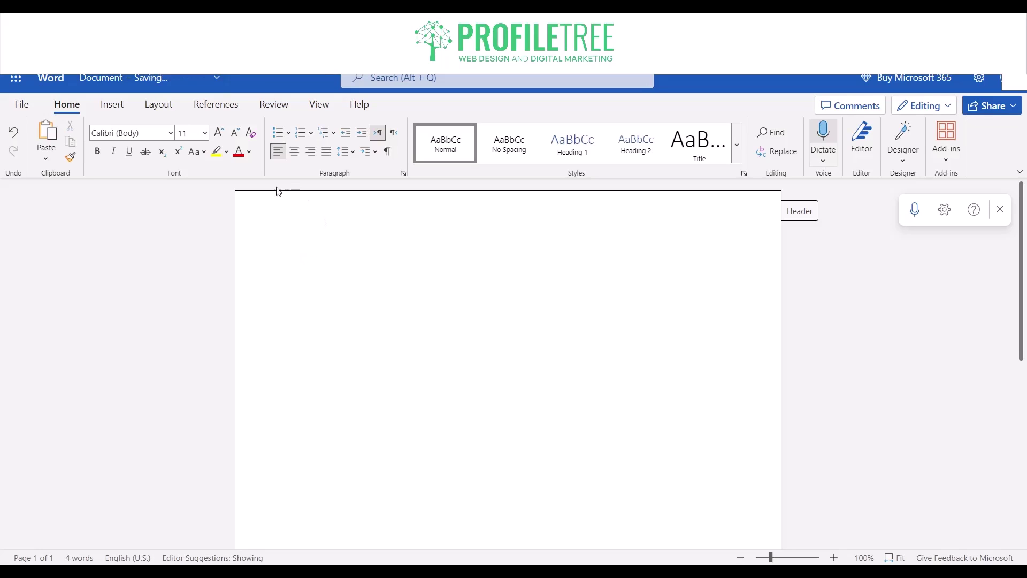
Insert a new Drawing (Preview) canvas from the Insert tools.
left_click(99, 106)
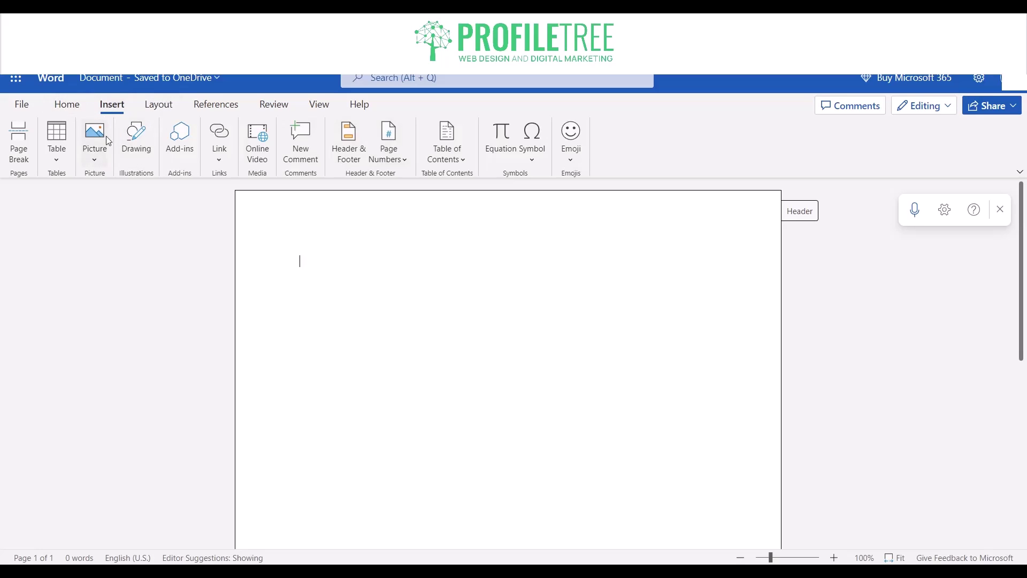
left_click(80, 104)
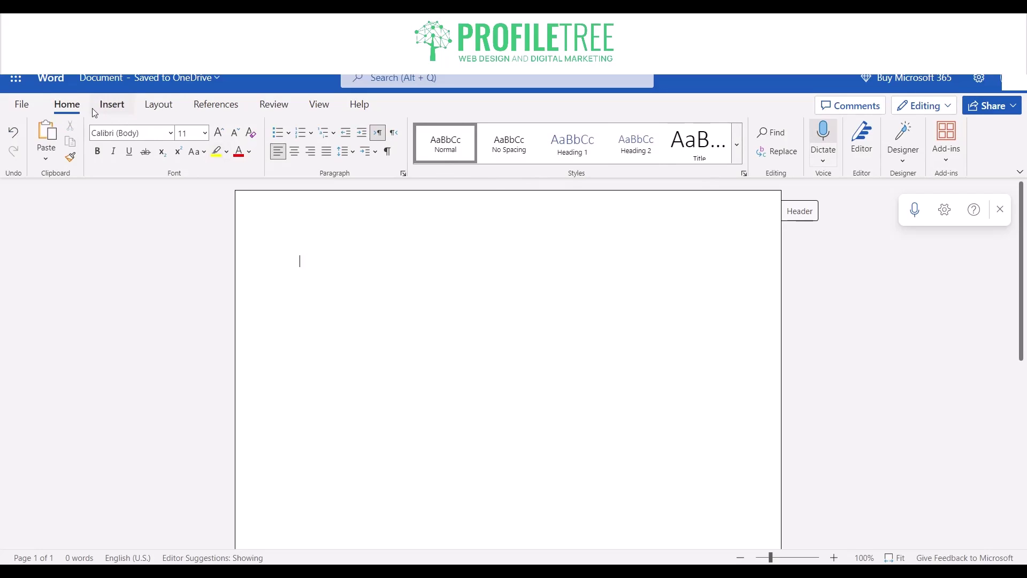
left_click(111, 103)
left_click(95, 140)
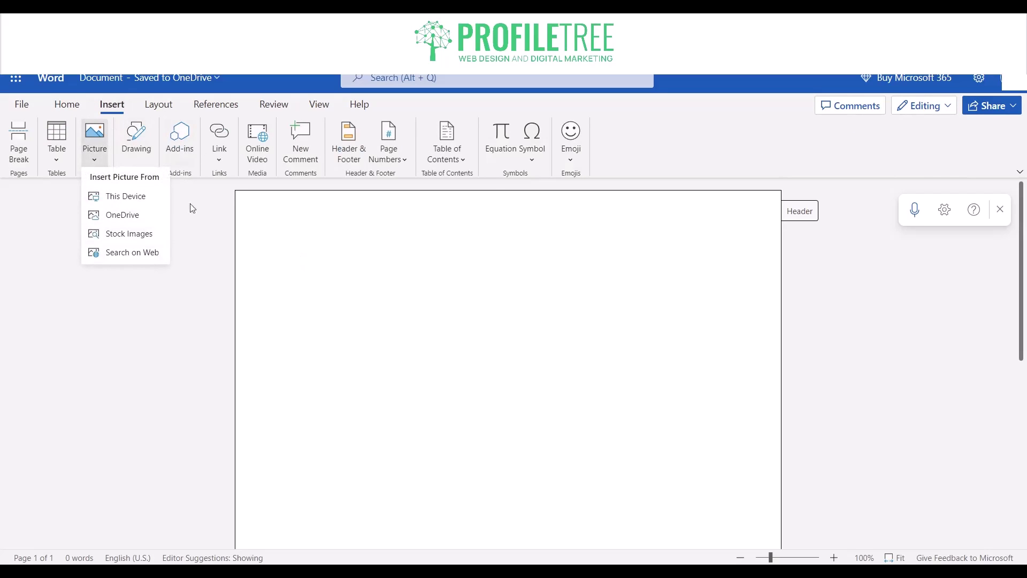
left_click(202, 241)
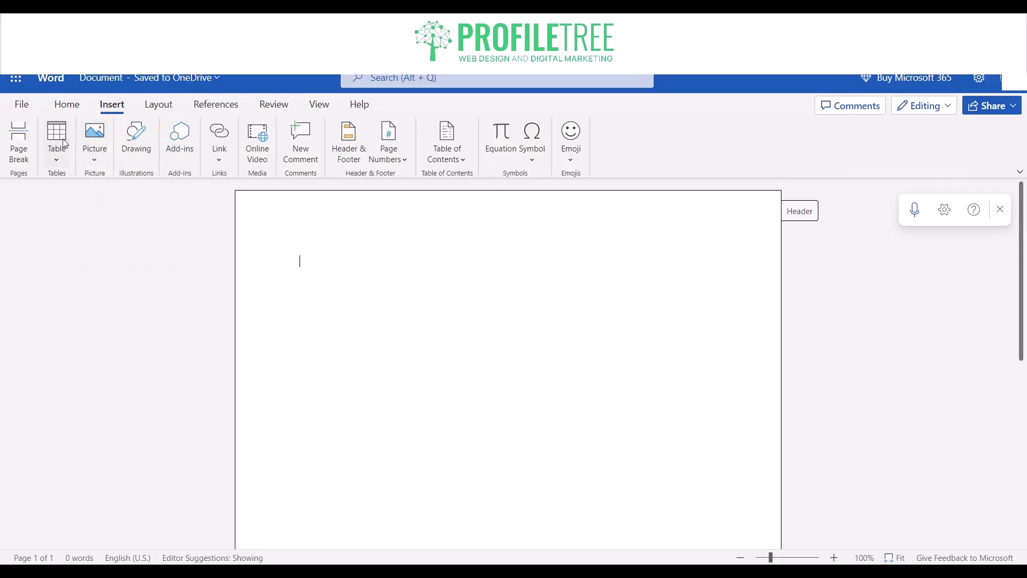
left_click(144, 141)
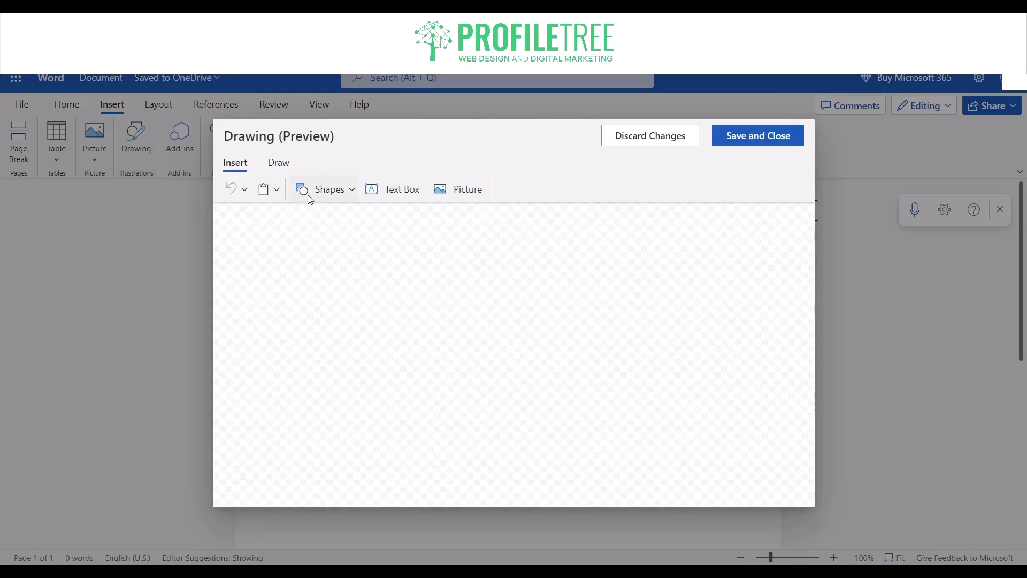
Draw a large text box reading 'Hi Welcome To ProfileTree' and save the drawing into the document.
left_click(377, 190)
mouse_move(335, 256)
left_mouse_down()
mouse_move(594, 435)
mouse_move(665, 426)
mouse_move(666, 439)
left_mouse_up()
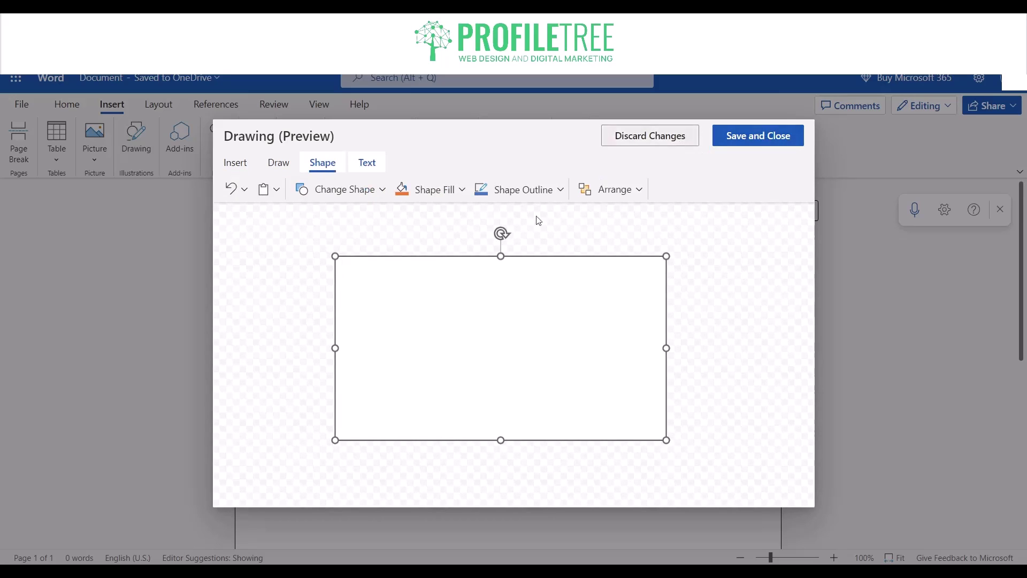
left_click(357, 300)
left_click(367, 291)
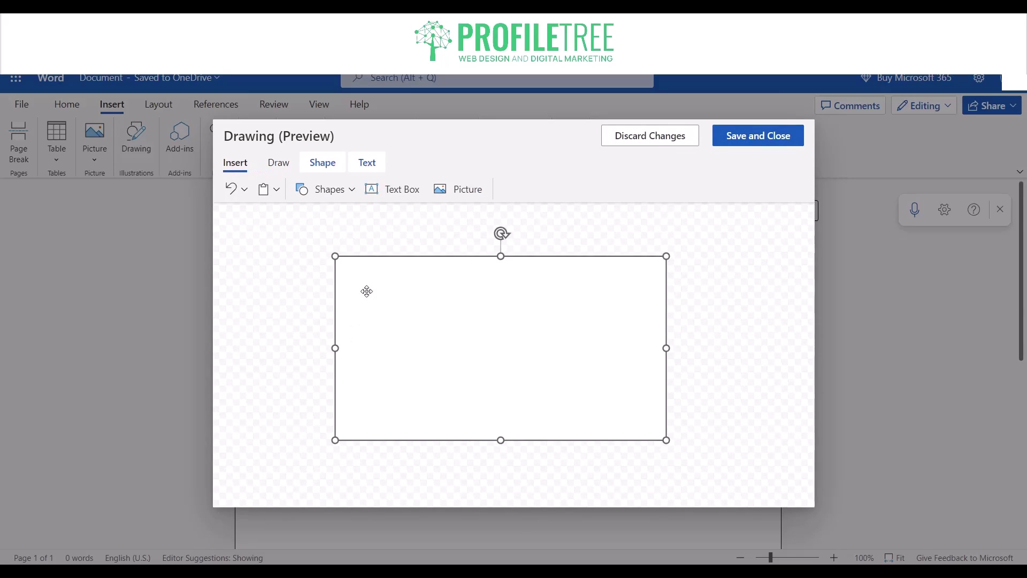
left_click(440, 317)
type("Hi ")
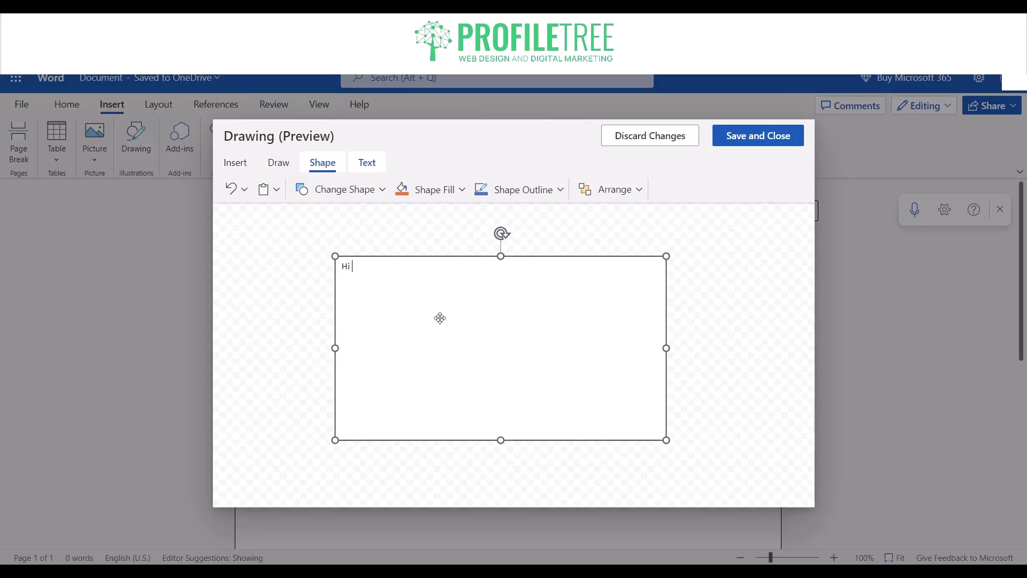
type("Welcome To ProfileTree")
left_click(728, 140)
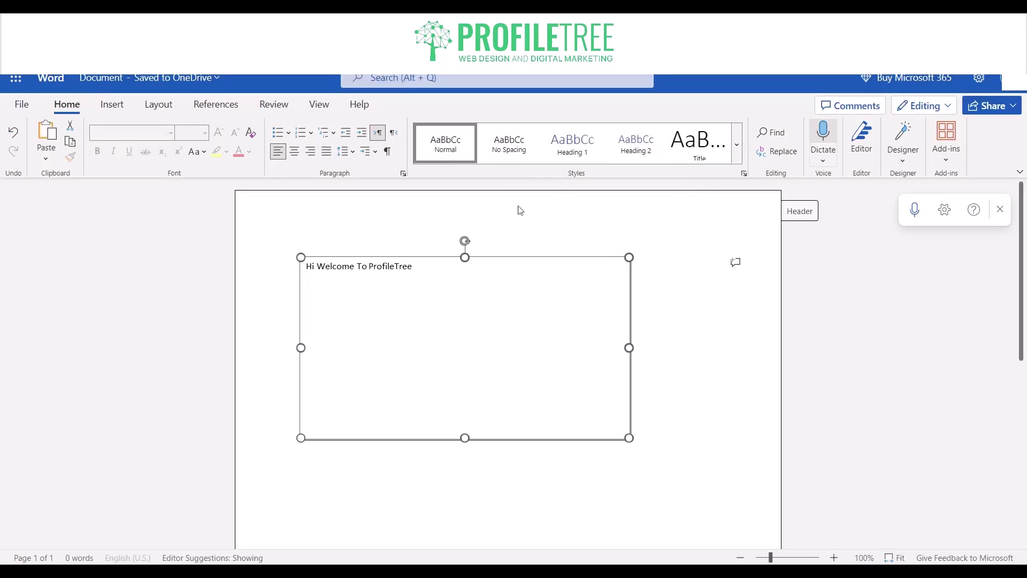
left_click(259, 316)
left_click(353, 312)
scroll(610, 350, "down", 4)
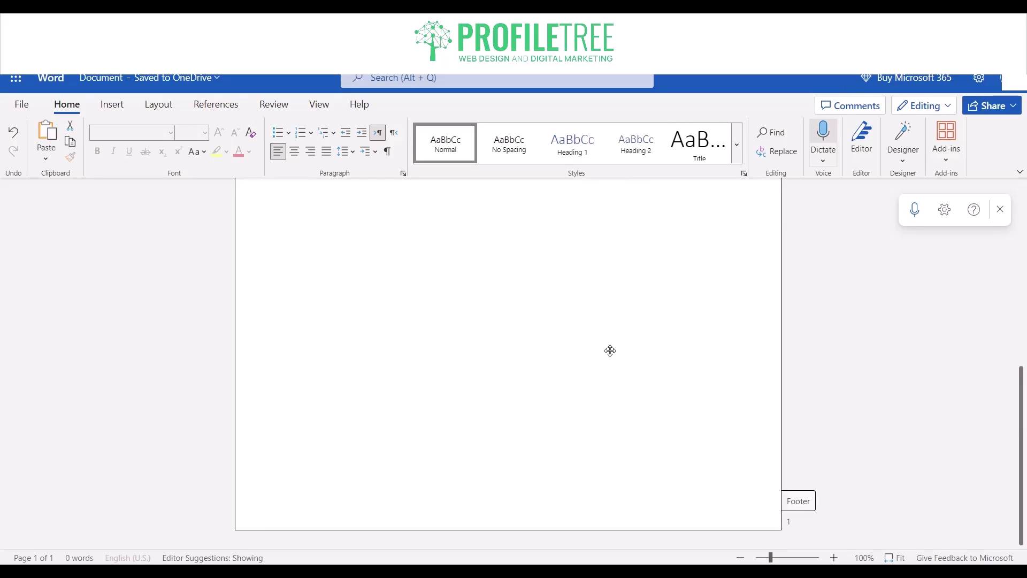